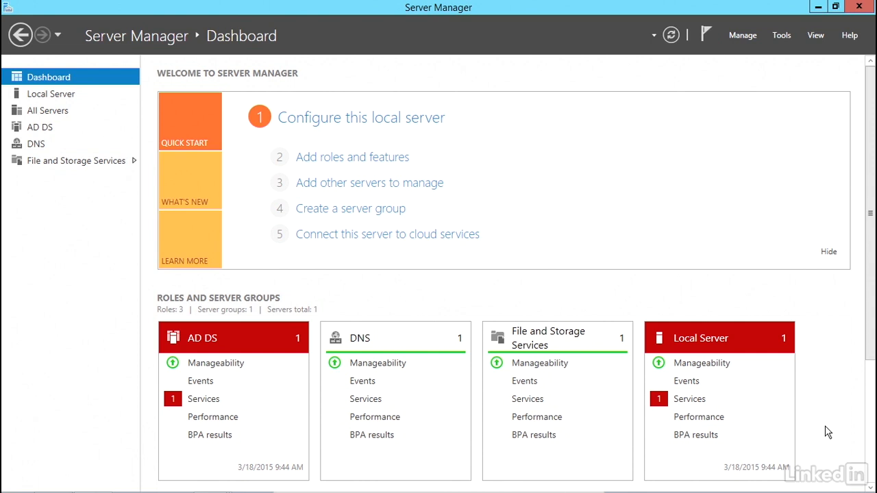
Open Active Directory Users and Computers and start a new user object in the Users container of randomdomain.edu
left_click(781, 36)
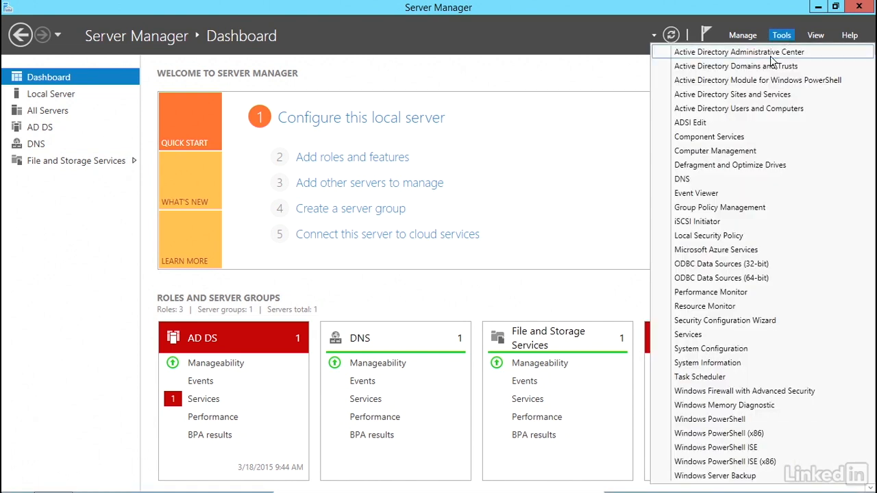
left_click(751, 109)
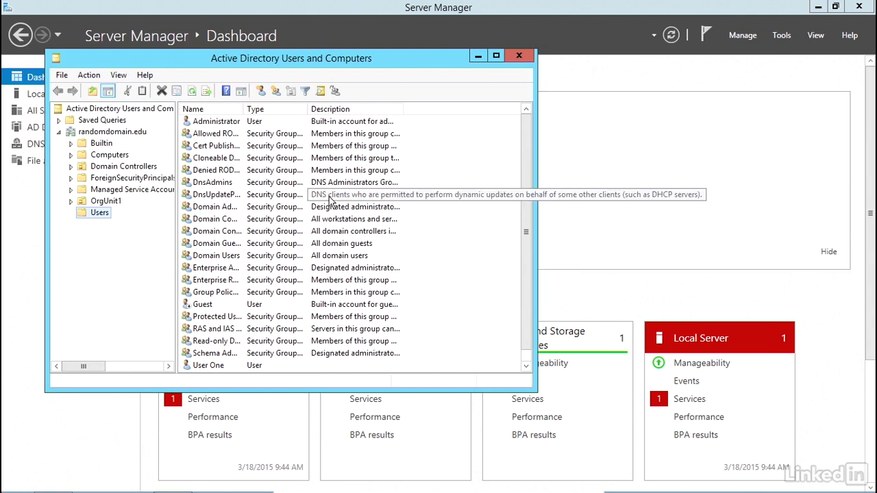
right_click(99, 216)
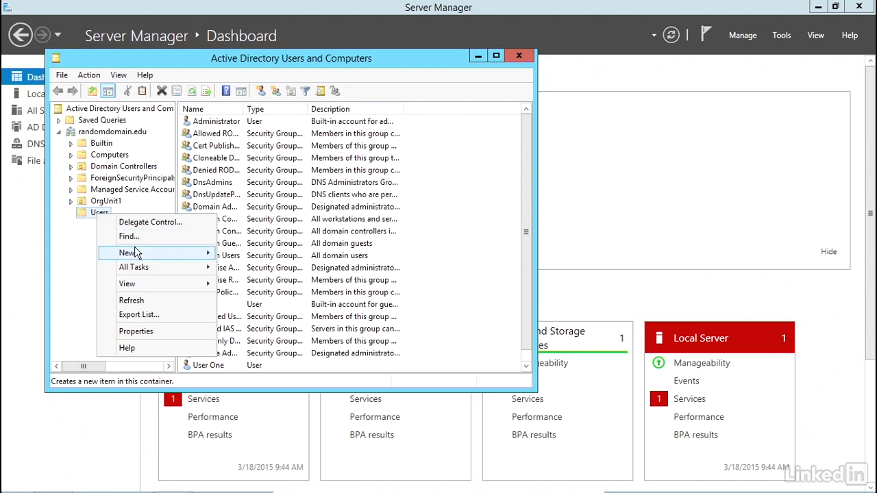
mouse_move(137, 253)
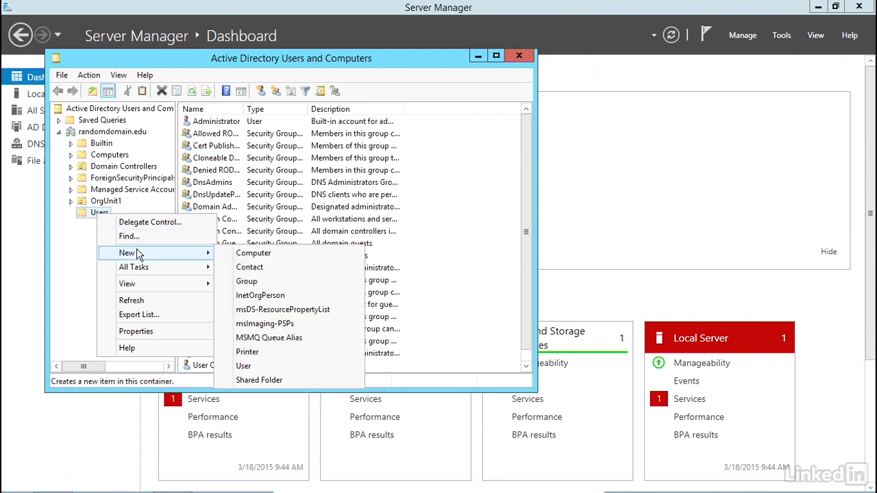
left_click(267, 366)
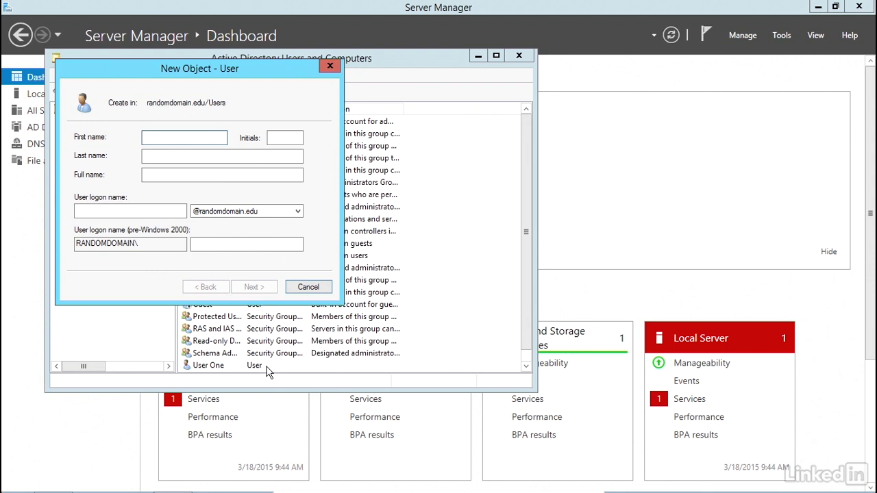
Enter UserTemplate as both the first name and the user logon name, and continue to the password settings
type("UserTemplate")
left_click(89, 212)
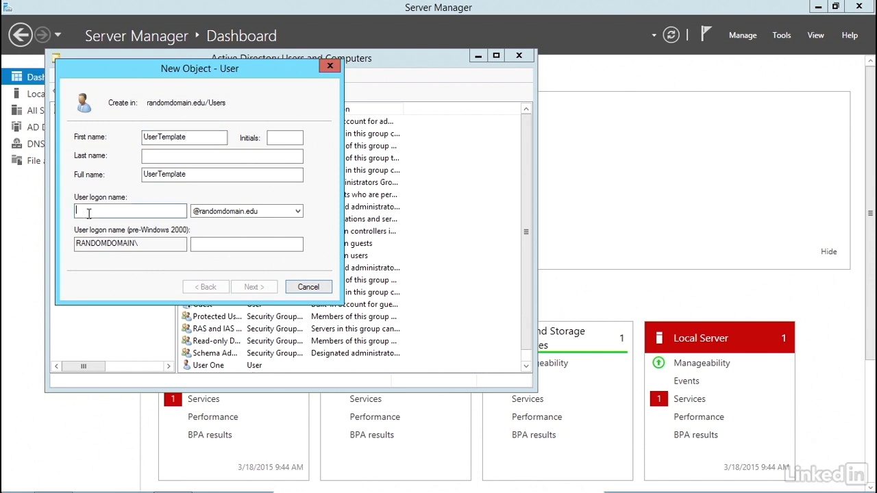
type("UserTemplate")
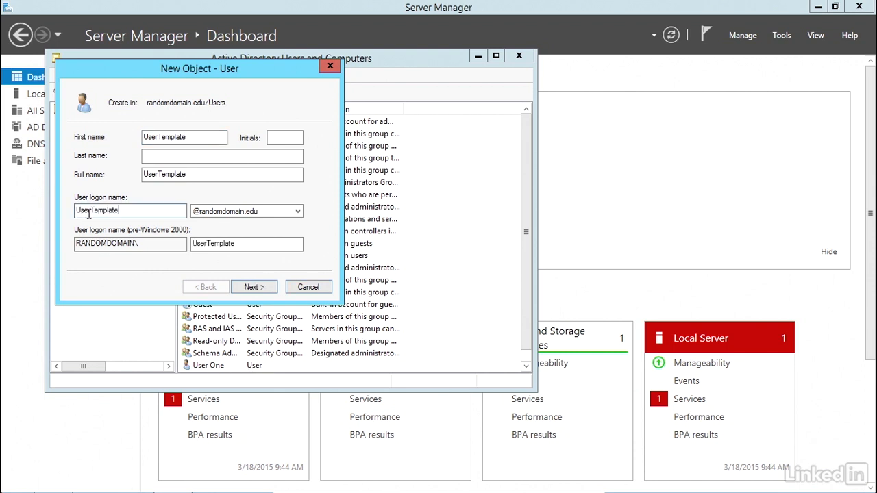
left_click(260, 288)
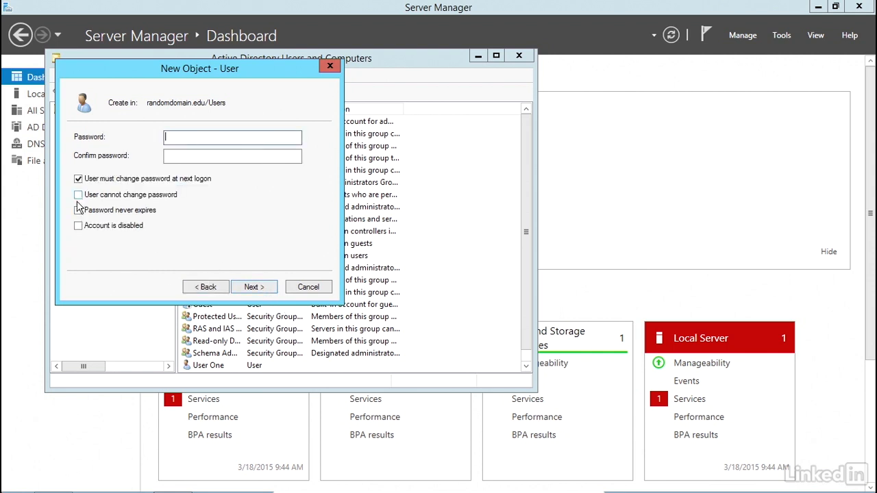
Mark the template account as disabled without a forced password change at next logon, enter and confirm its password, and finish creating it
left_click(78, 226)
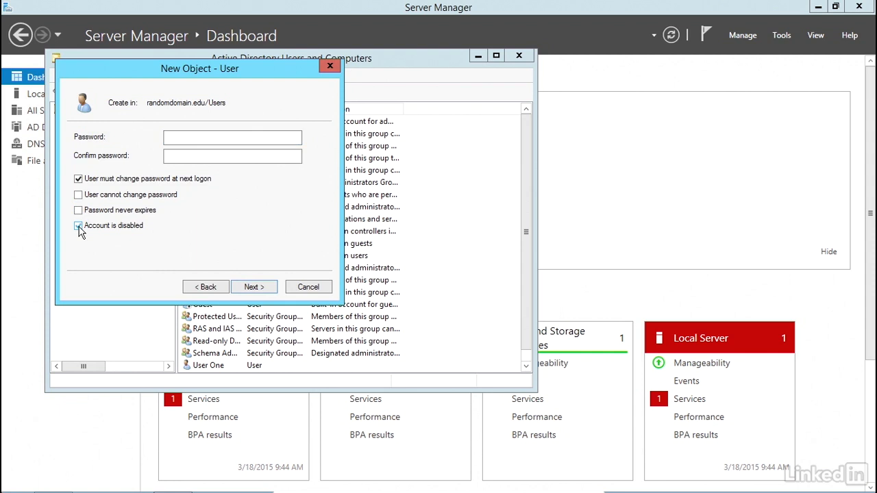
left_click(79, 179)
left_click(170, 137)
type("Pa$$w0rd12")
key("Tab")
type("Pa$$w0rd12")
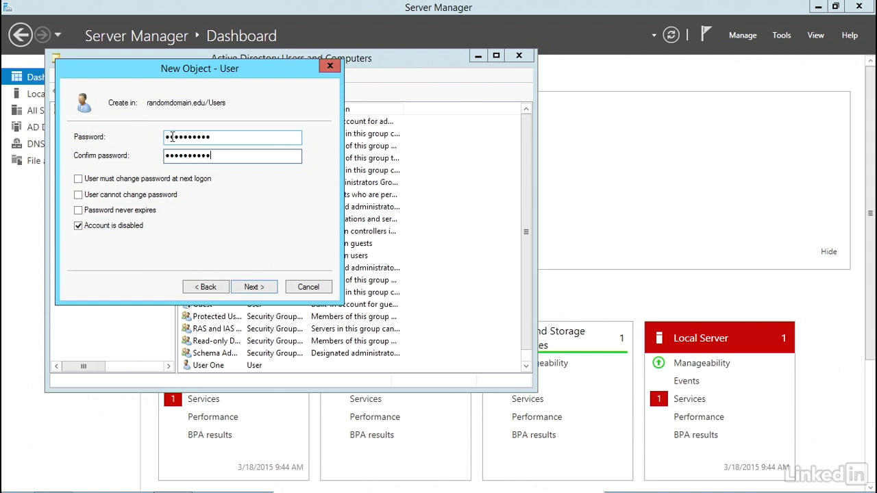
left_click(251, 287)
left_click(253, 287)
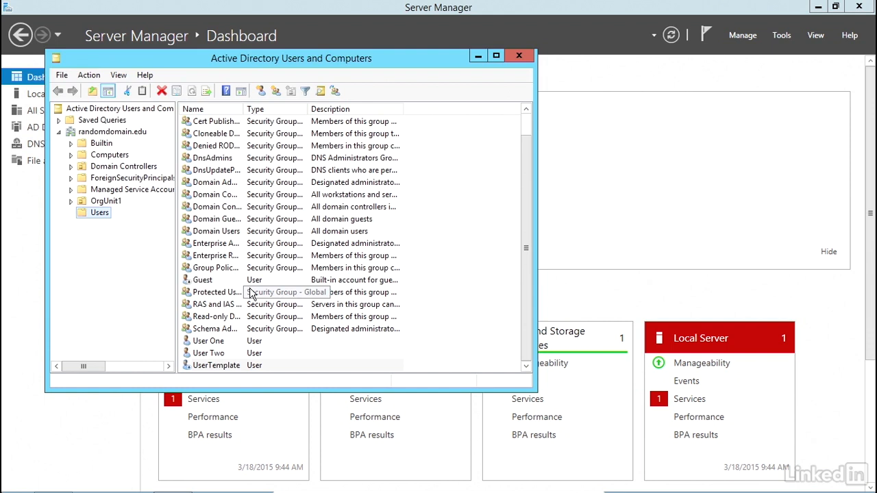
Review the UserTemplate account's properties, including its address, account, profile, group membership and general settings
right_click(211, 365)
left_click(261, 337)
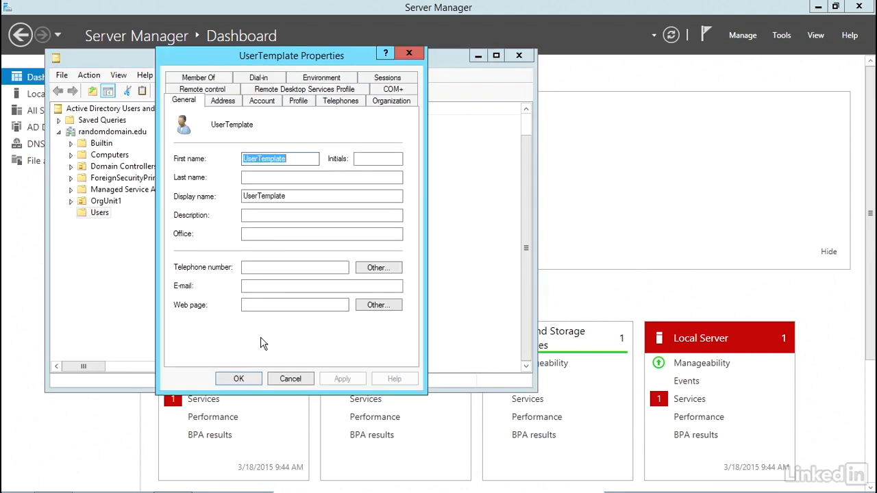
left_click(223, 106)
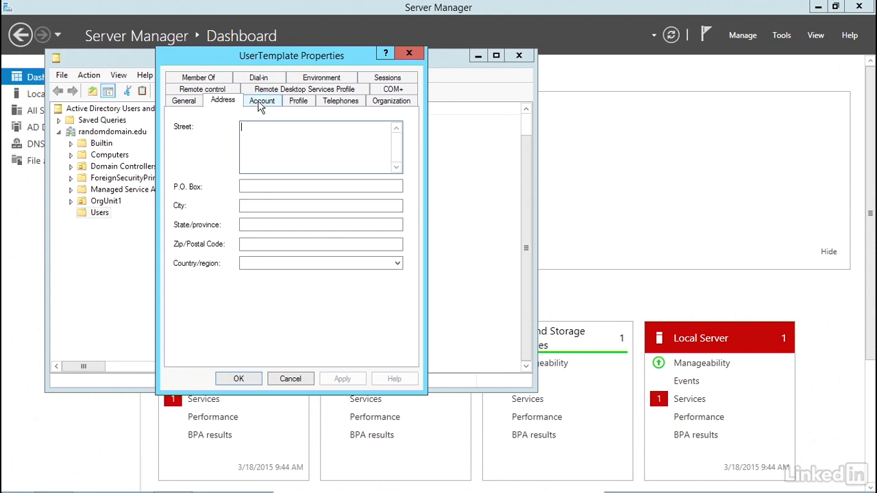
left_click(260, 104)
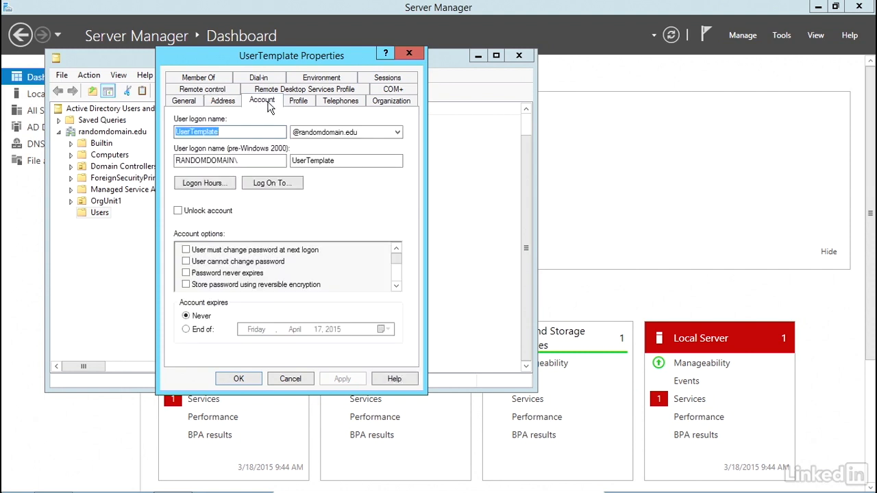
left_click(290, 104)
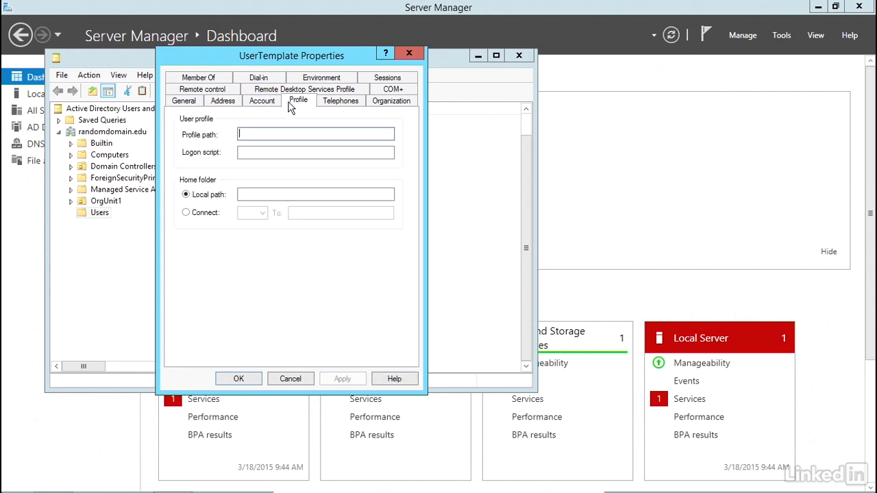
left_click(201, 79)
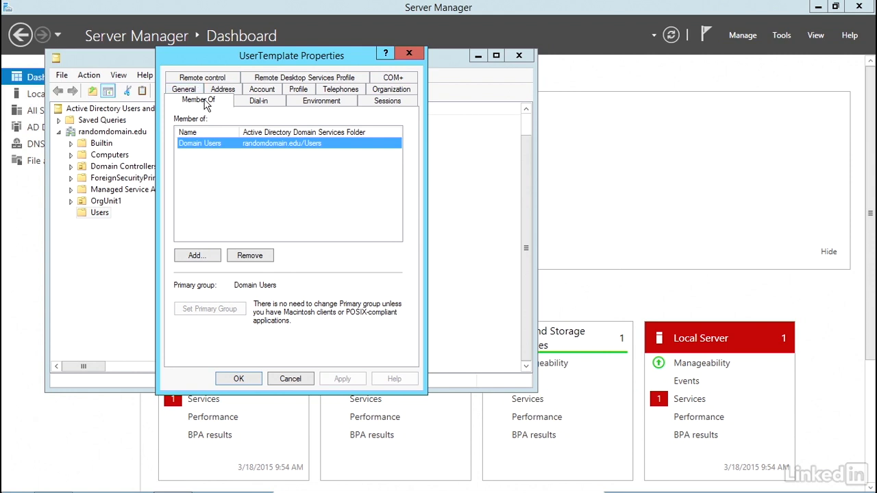
left_click(204, 100)
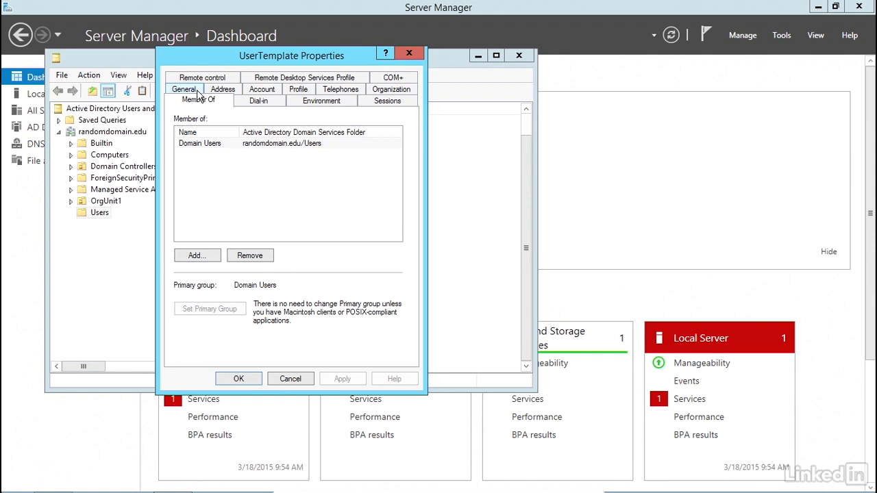
left_click(183, 89)
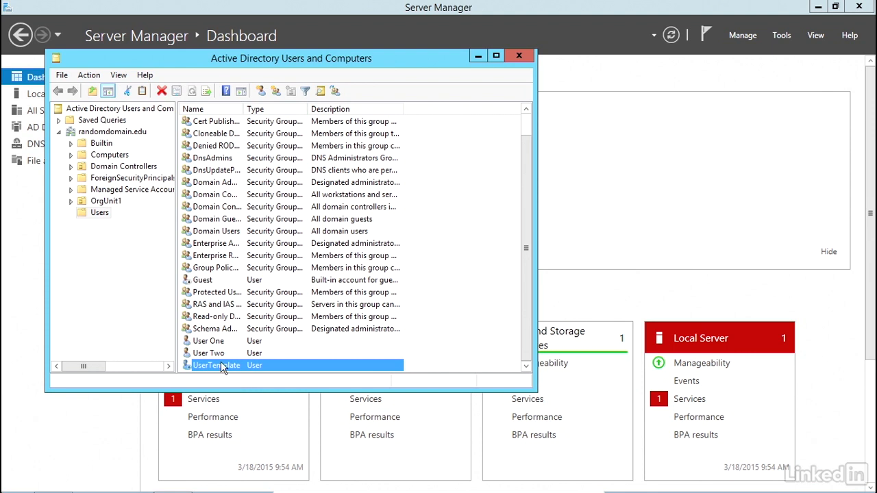
Copy the UserTemplate account to a new user with first name User, last name Three and logon name User3
right_click(221, 365)
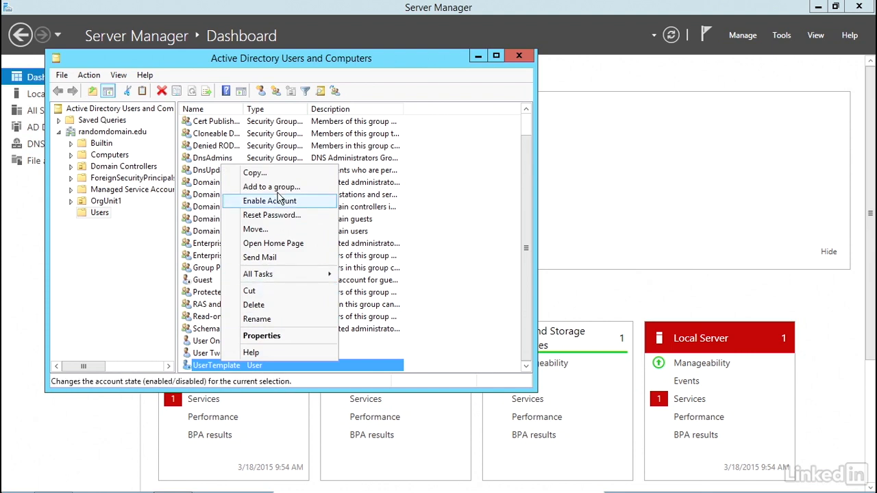
left_click(255, 172)
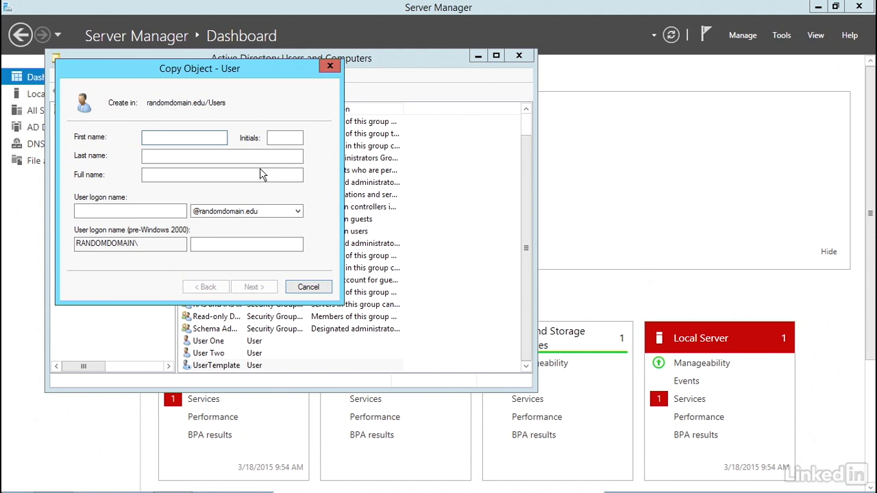
type("User")
left_click(184, 157)
type("Three")
left_click(123, 213)
type("User")
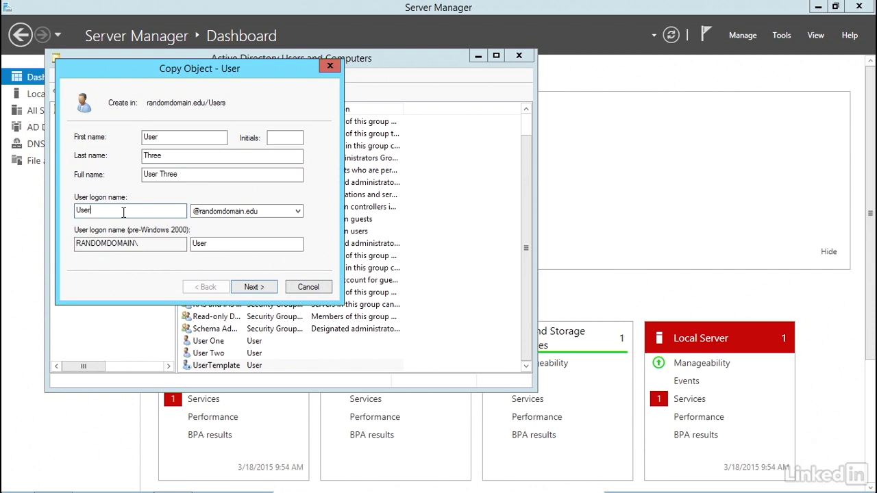
type("3")
left_click(259, 288)
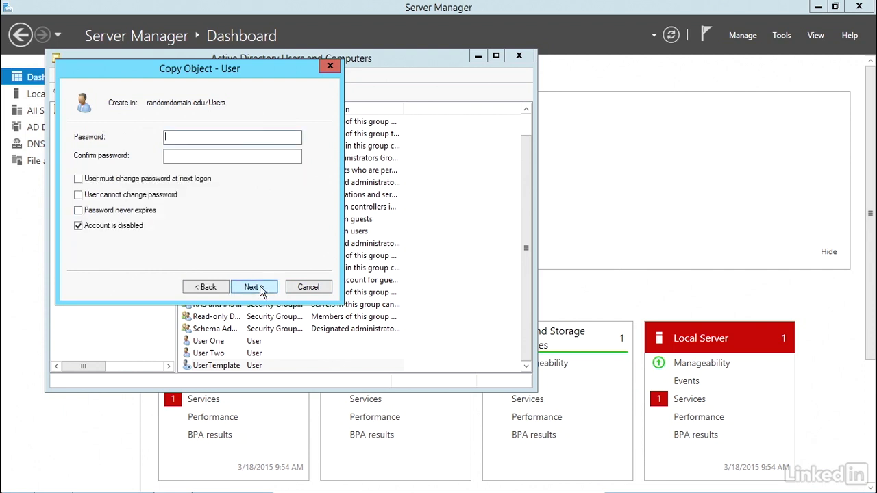
Enable the copied account, require a password change at next logon, enter and confirm its password, and finish creating the user
left_click(78, 226)
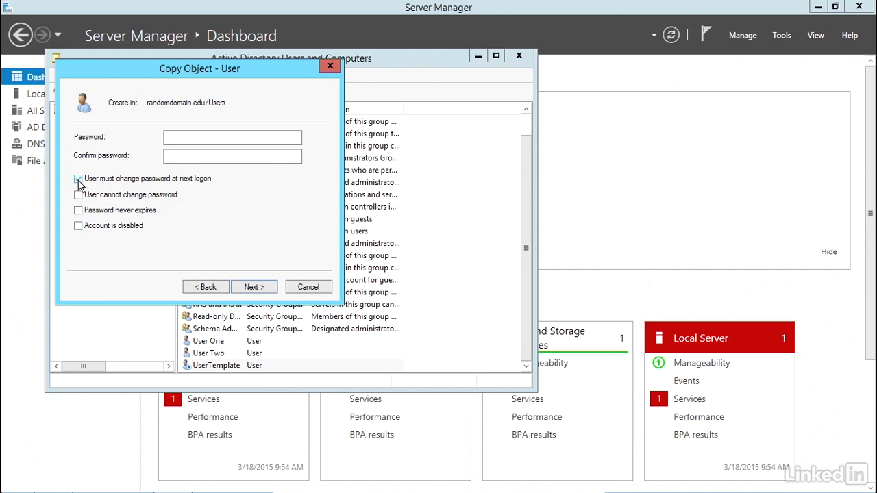
left_click(180, 139)
type("Pa$$w0rd")
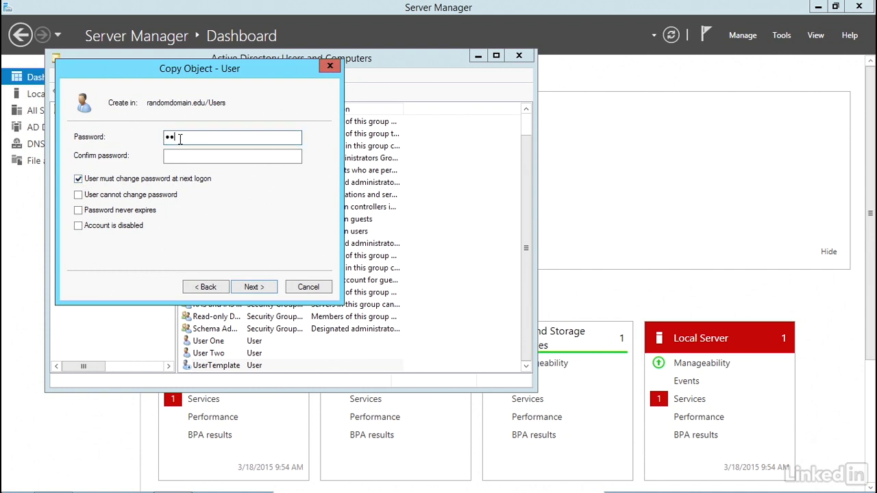
type("d")
key("Tab")
type("Pa$$")
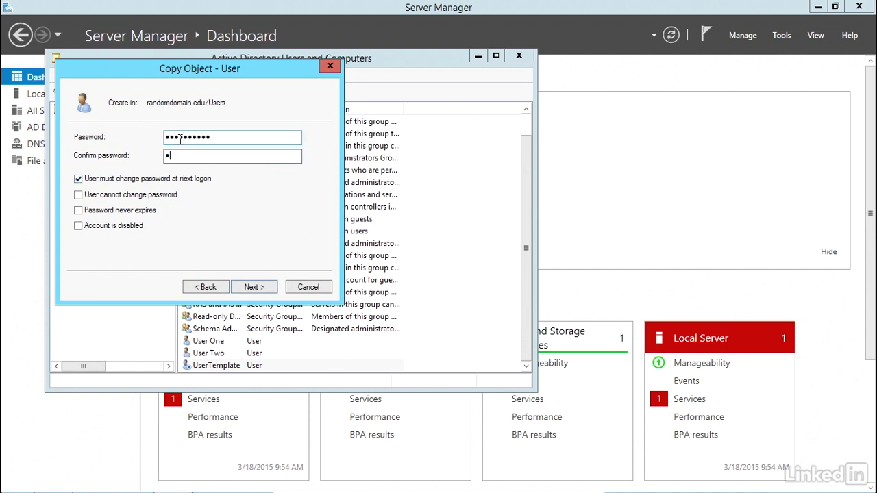
type("w0rd12")
left_click(254, 289)
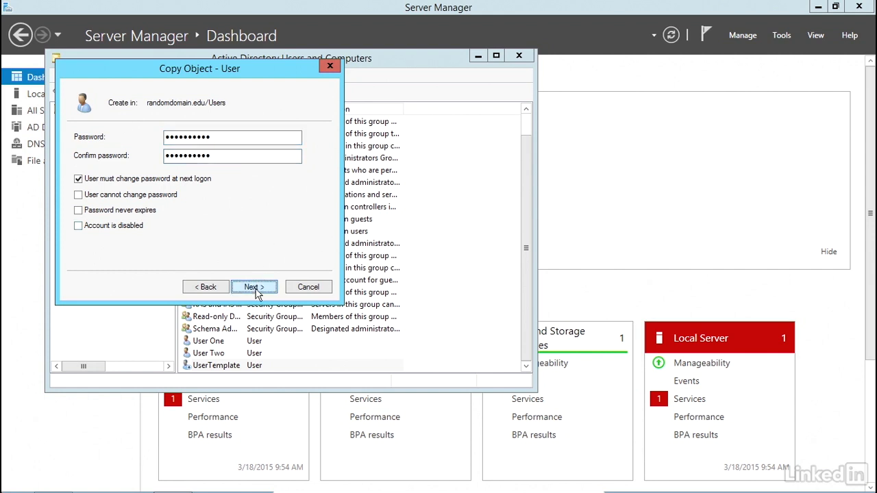
left_click(255, 291)
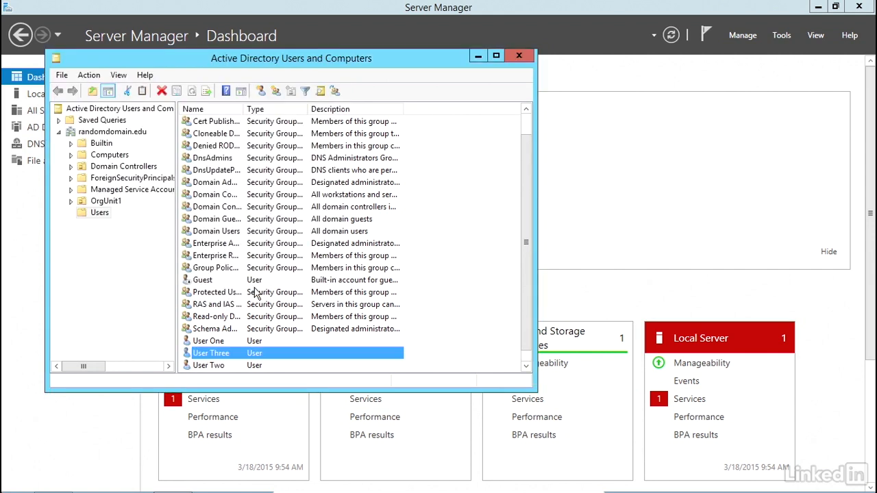
scroll(446, 277, "down", 1)
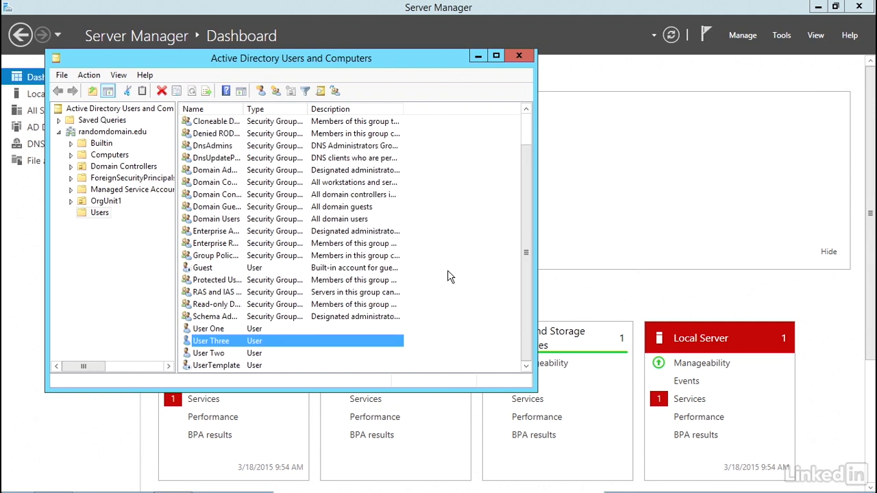